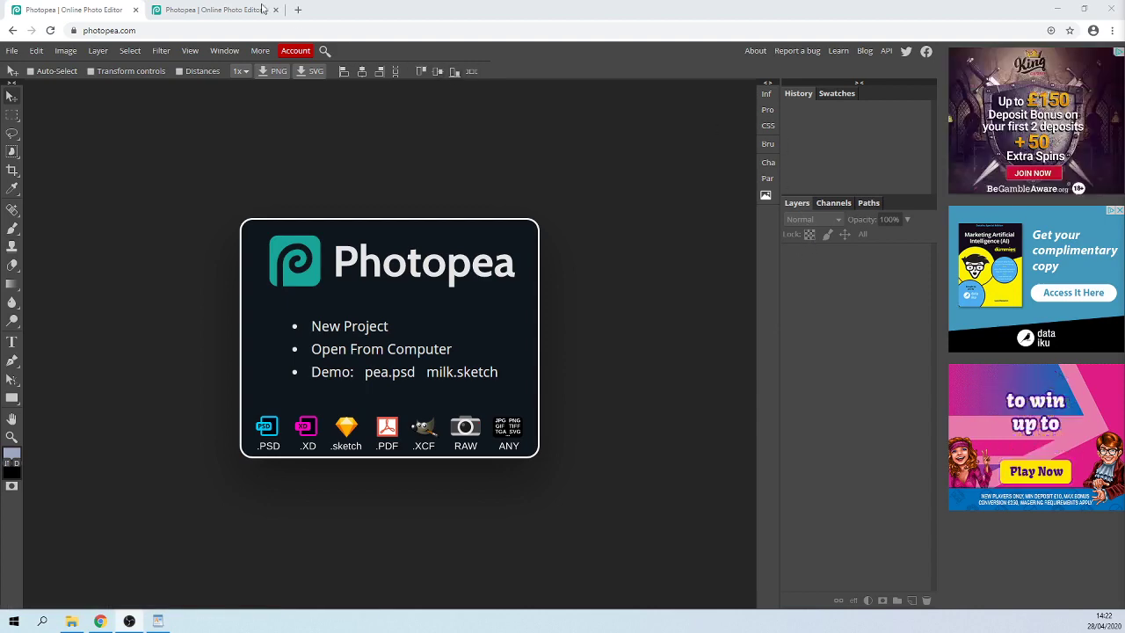
# Step: Open the IMAGE photo from the Desktop's IMAGE folder in the empty Photopea tab
pyautogui.click(213, 10)
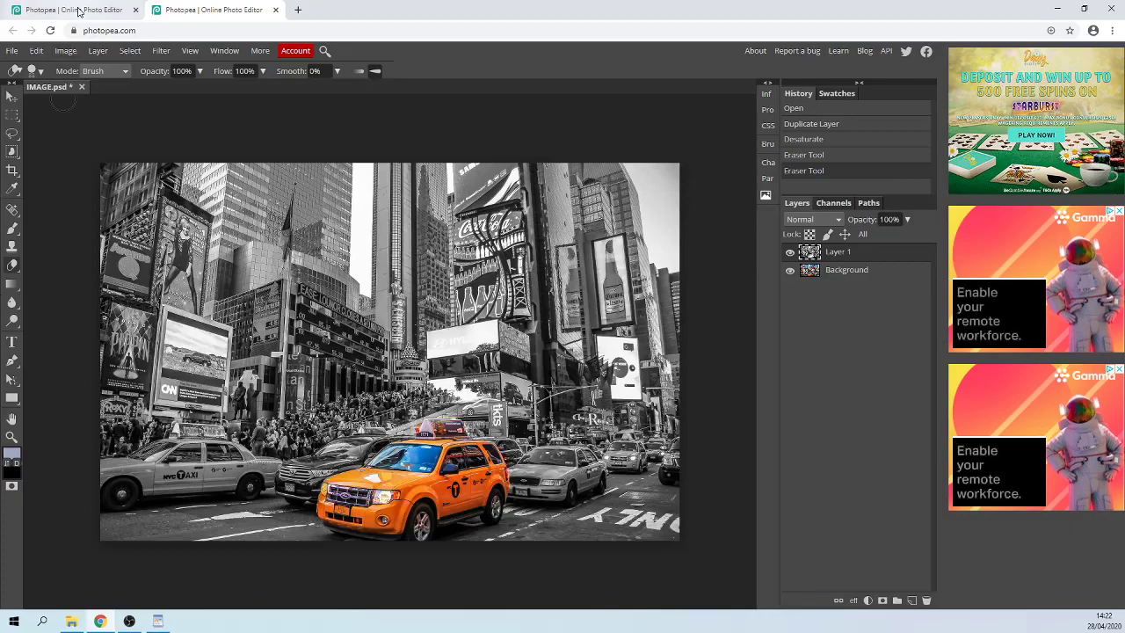
pyautogui.click(77, 11)
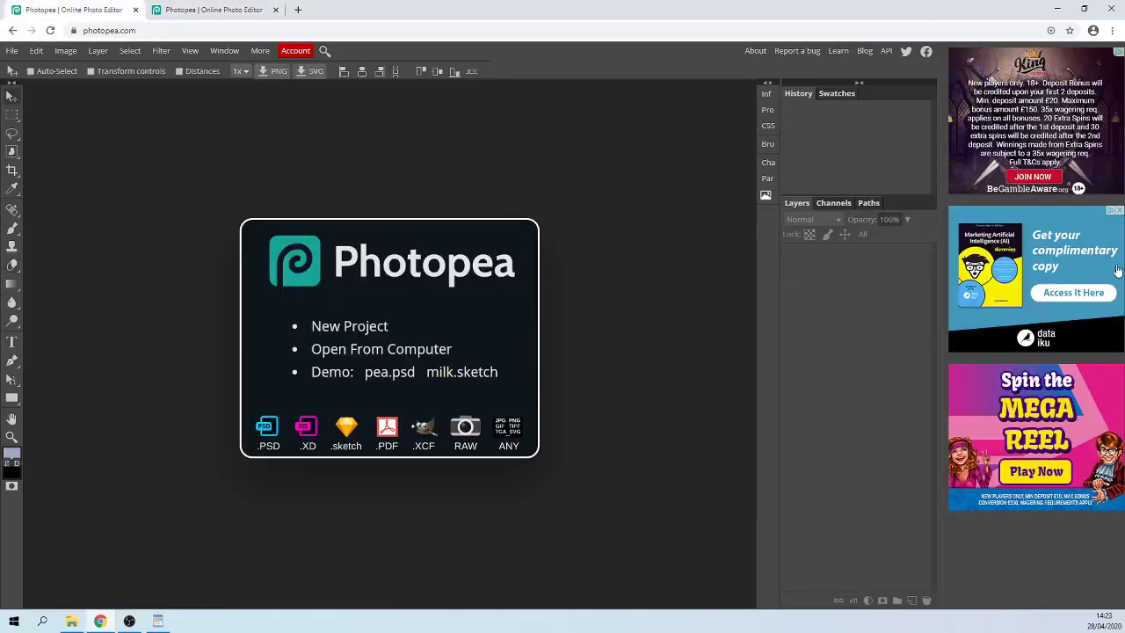
pyautogui.moveTo(1124, 271); pyautogui.dragTo(904, 159)
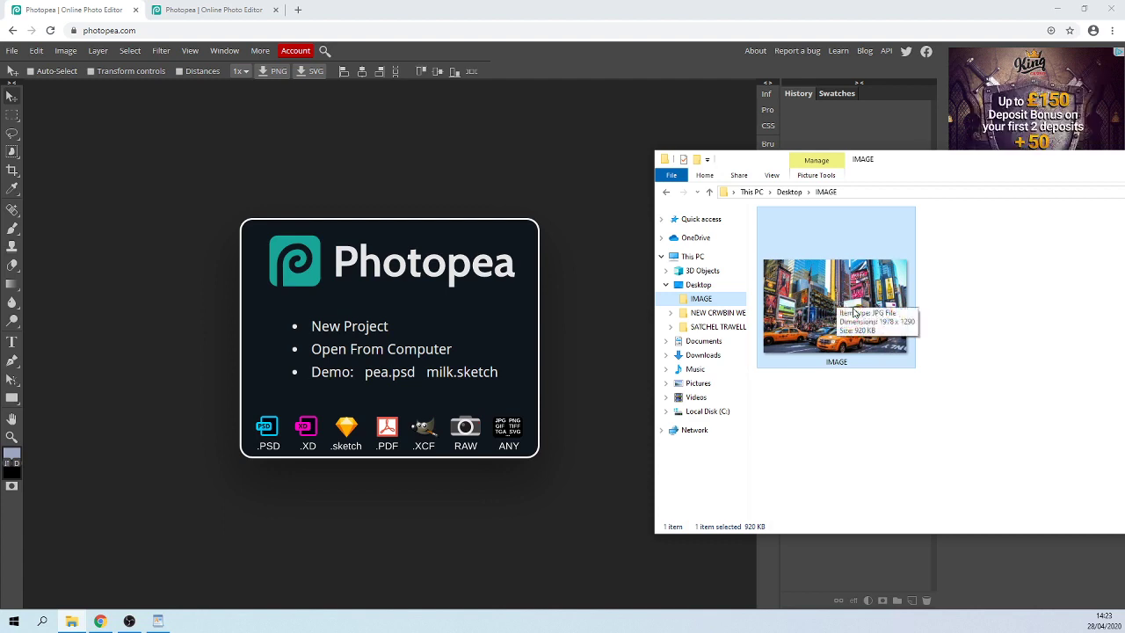
pyautogui.moveTo(827, 293); pyautogui.dragTo(429, 299)
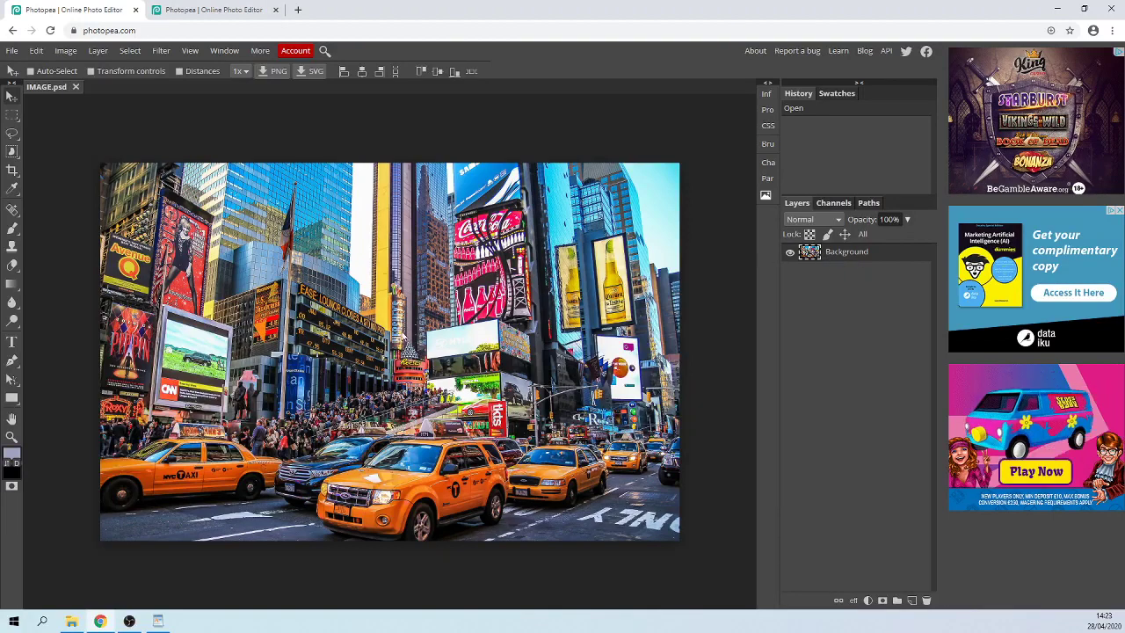
# Step: Duplicate the Background layer and desaturate the duplicate
pyautogui.rightClick(844, 255)
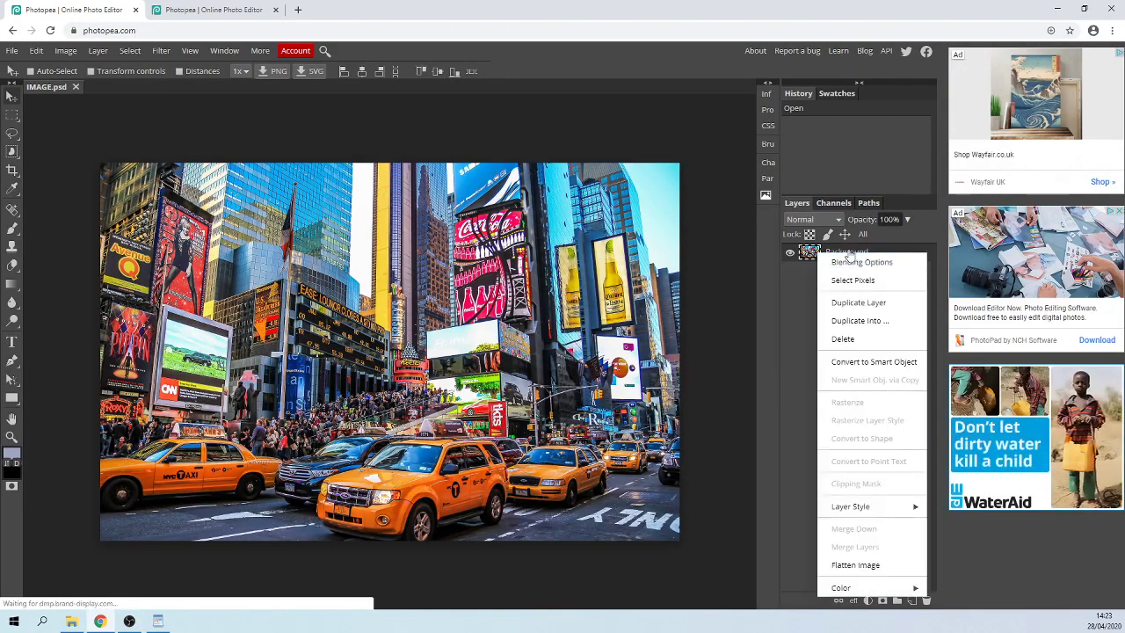
pyautogui.click(876, 304)
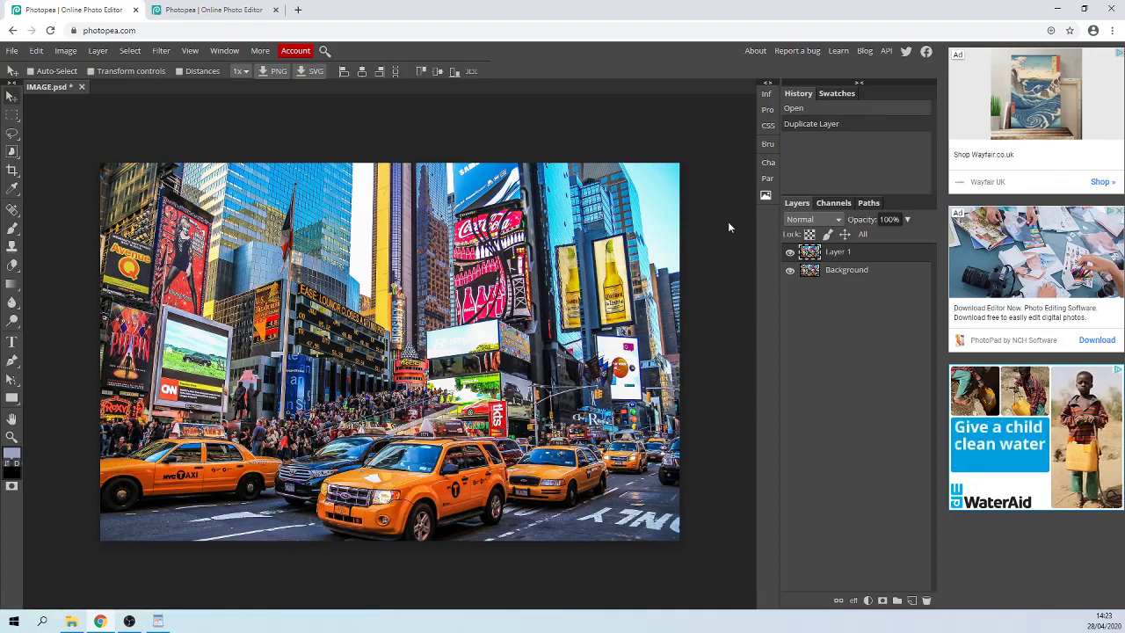
pyautogui.click(66, 51)
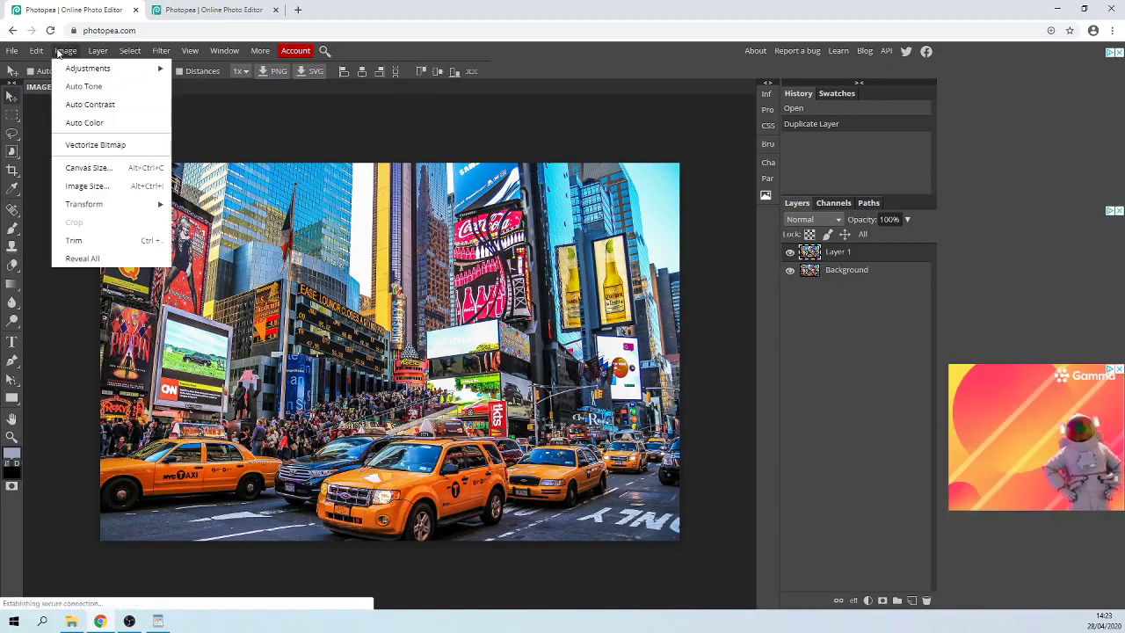
pyautogui.moveTo(101, 73)
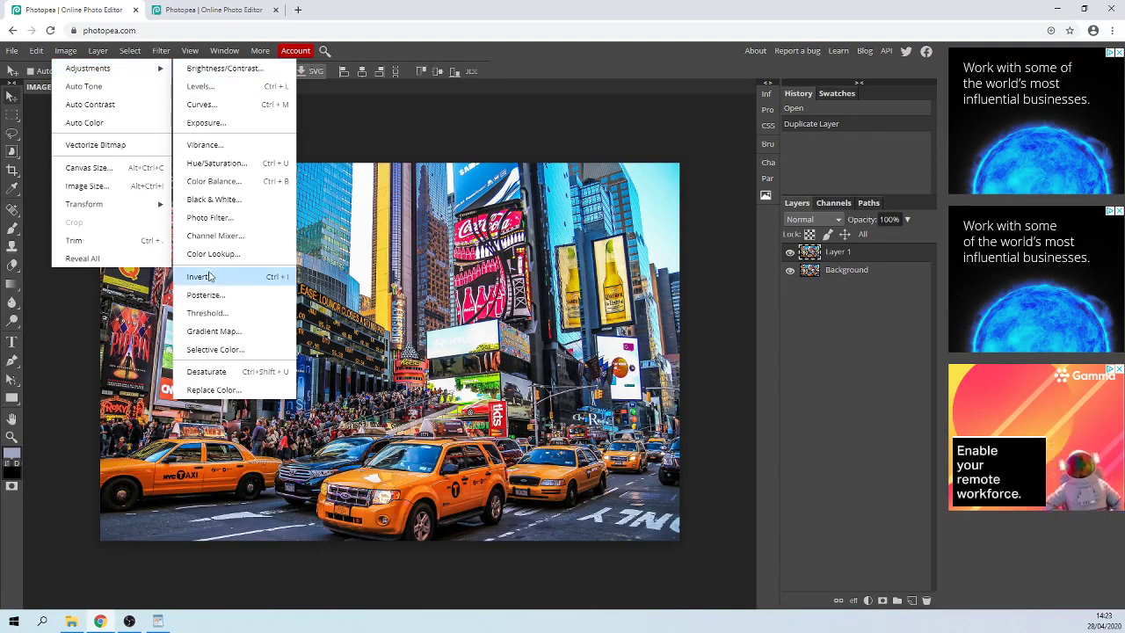
pyautogui.click(238, 374)
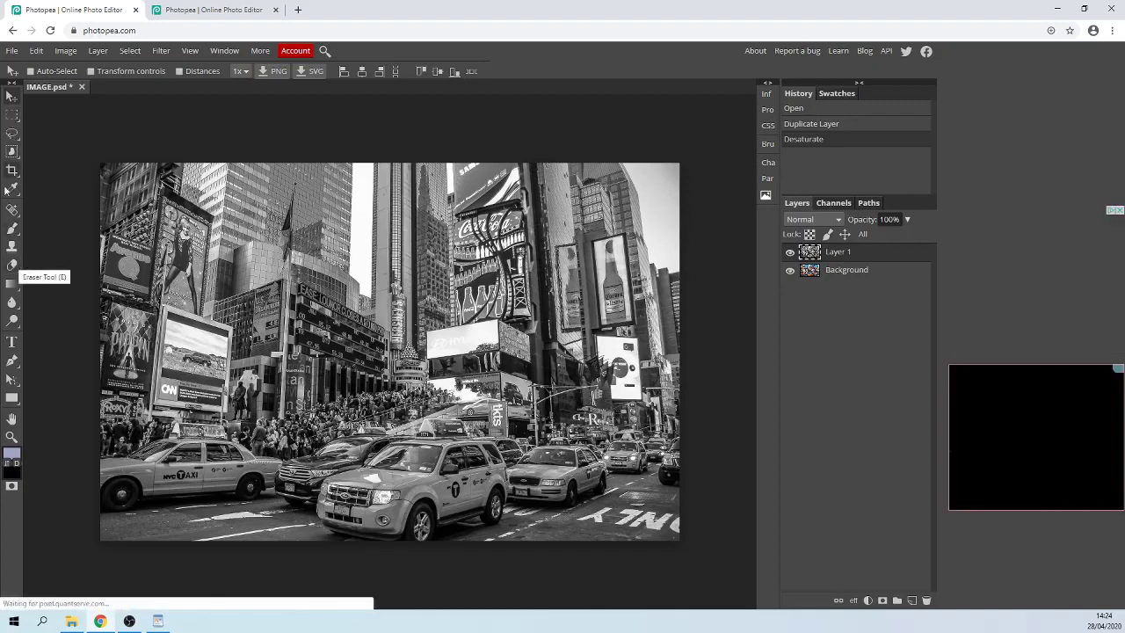
# Step: Enlarge the Eraser brush and erase the grey layer over the front taxi's bodywork and windscreen to reveal the colour beneath
pyautogui.rightClick(13, 265)
pyautogui.click(13, 266)
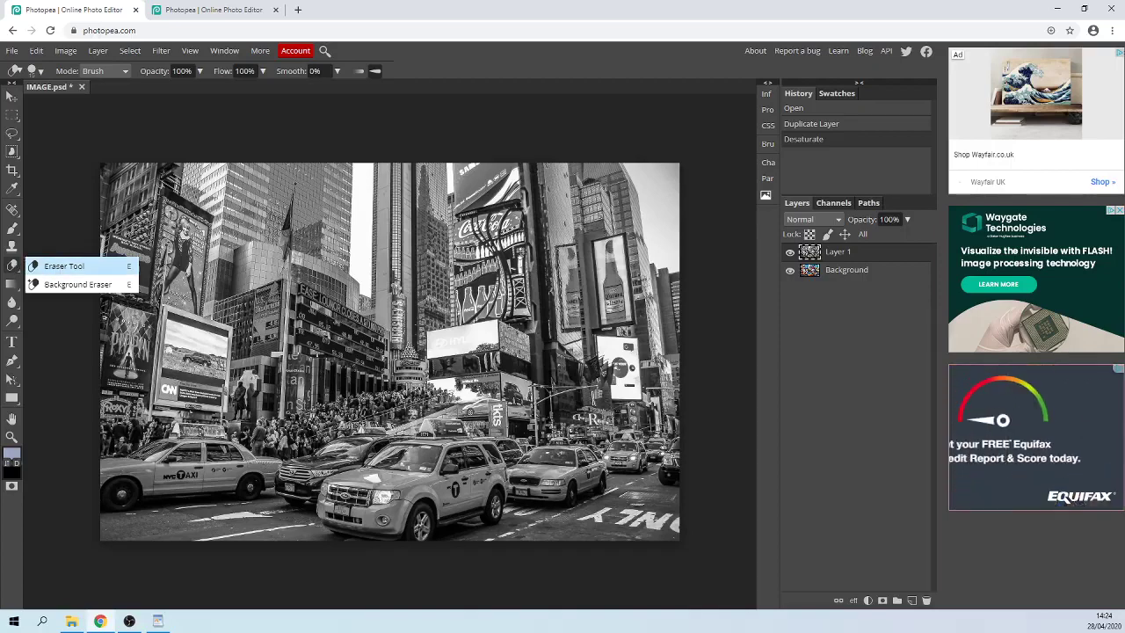
pyautogui.click(62, 268)
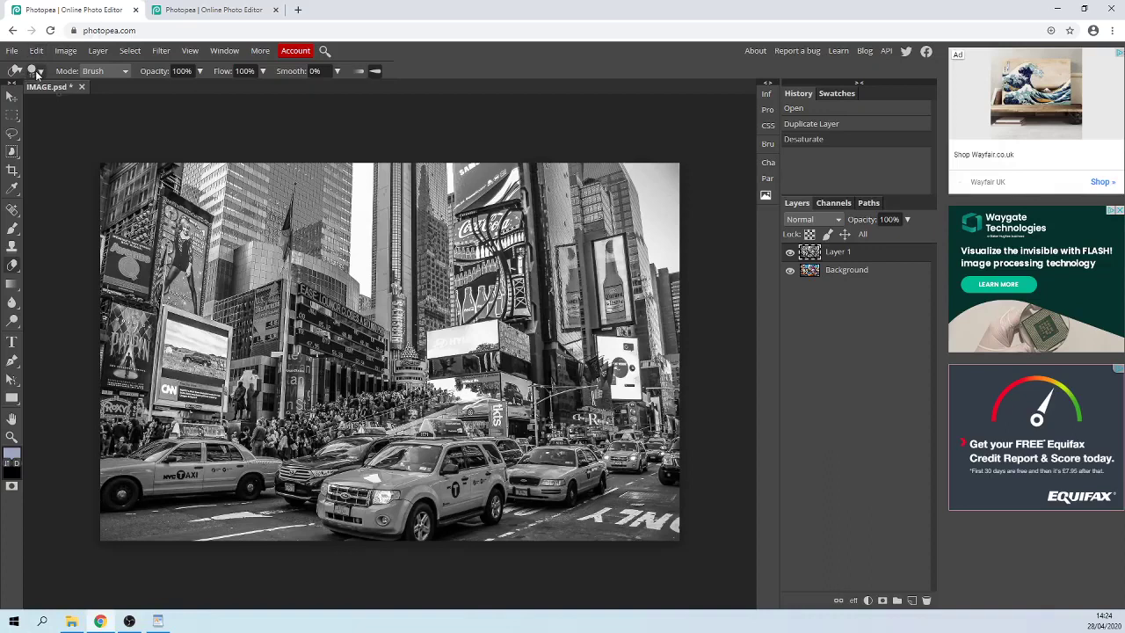
pyautogui.click(39, 72)
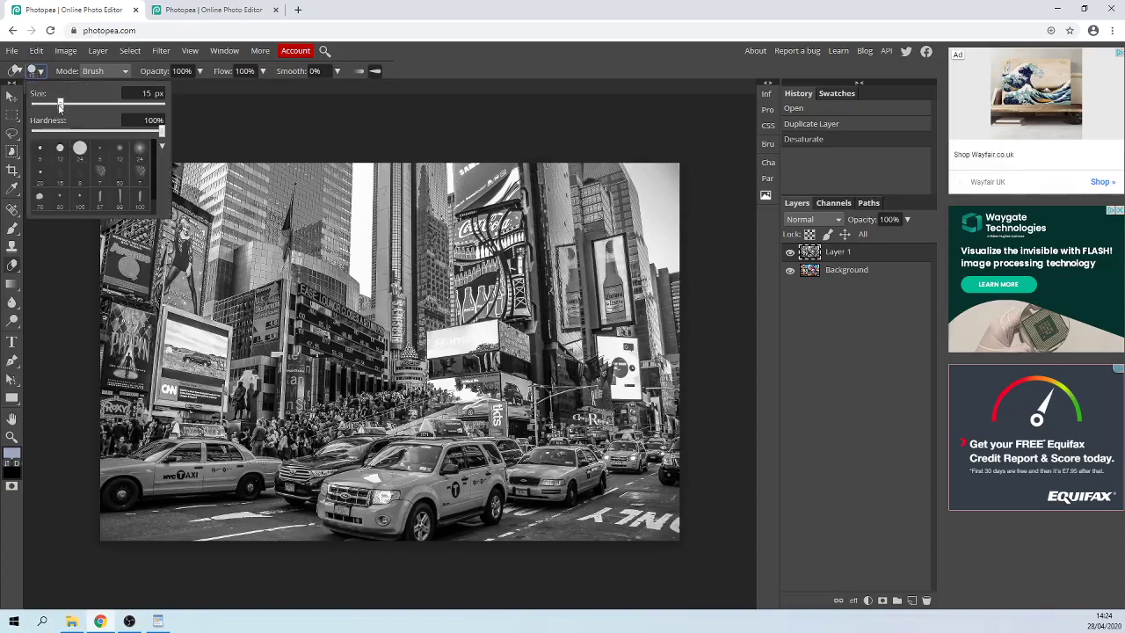
pyautogui.moveTo(59, 106)
pyautogui.mouseDown()
pyautogui.moveTo(121, 108)
pyautogui.moveTo(51, 114)
pyautogui.moveTo(98, 109)
pyautogui.moveTo(84, 109)
pyautogui.mouseUp()
pyautogui.click(415, 482)
pyautogui.moveTo(413, 482)
pyautogui.mouseDown()
pyautogui.moveTo(366, 479)
pyautogui.moveTo(341, 507)
pyautogui.moveTo(327, 505)
pyautogui.moveTo(370, 512)
pyautogui.moveTo(432, 482)
pyautogui.moveTo(390, 496)
pyautogui.mouseUp()
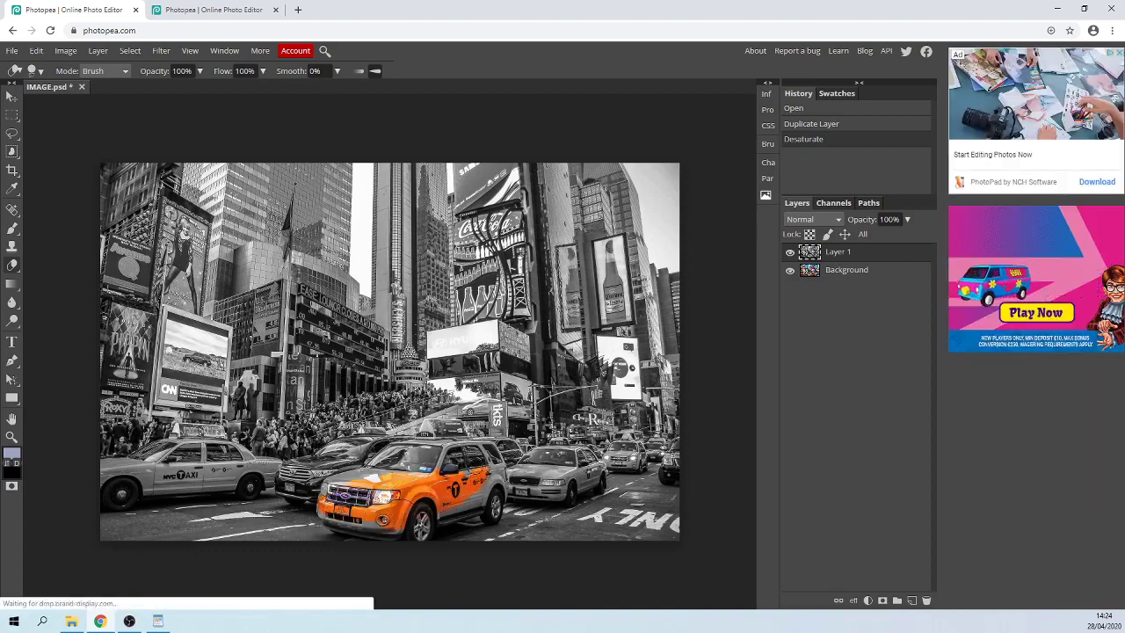
pyautogui.moveTo(409, 466); pyautogui.dragTo(406, 468)
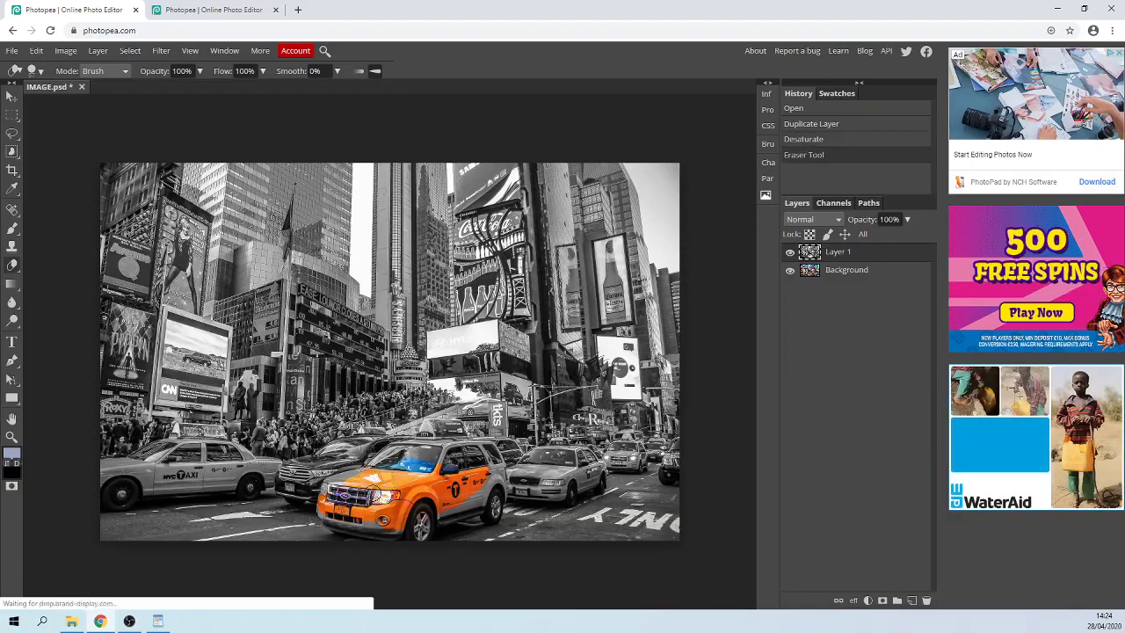
# Step: Erase the remaining grey areas of the front taxi, including its bumper, roof sign, side, rear and windscreen
pyautogui.click(11, 437)
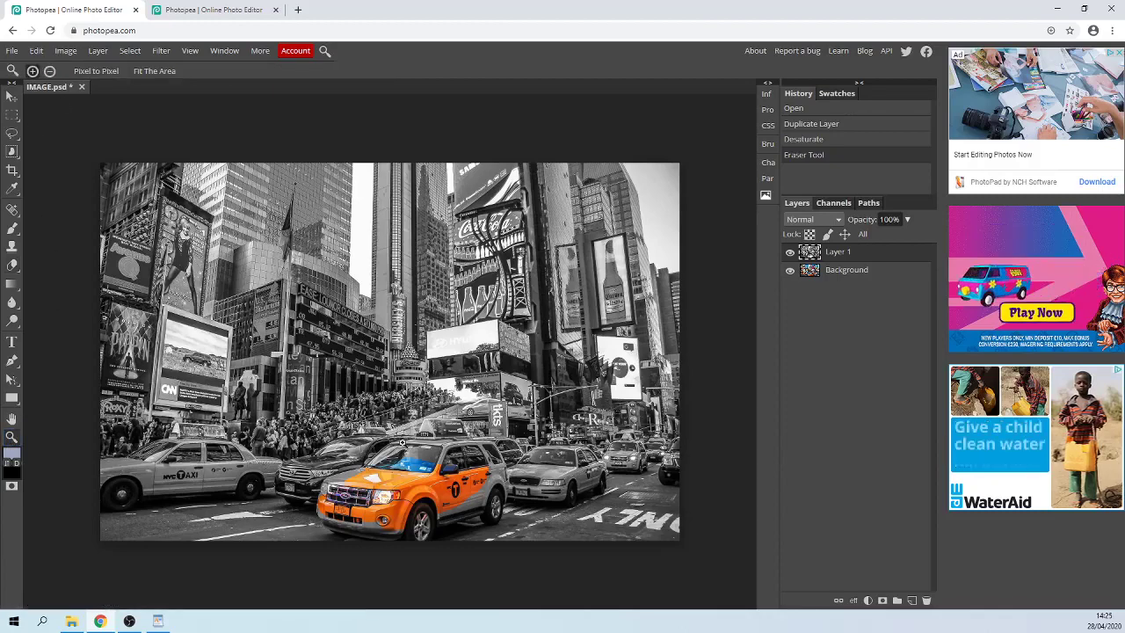
pyautogui.click(427, 480)
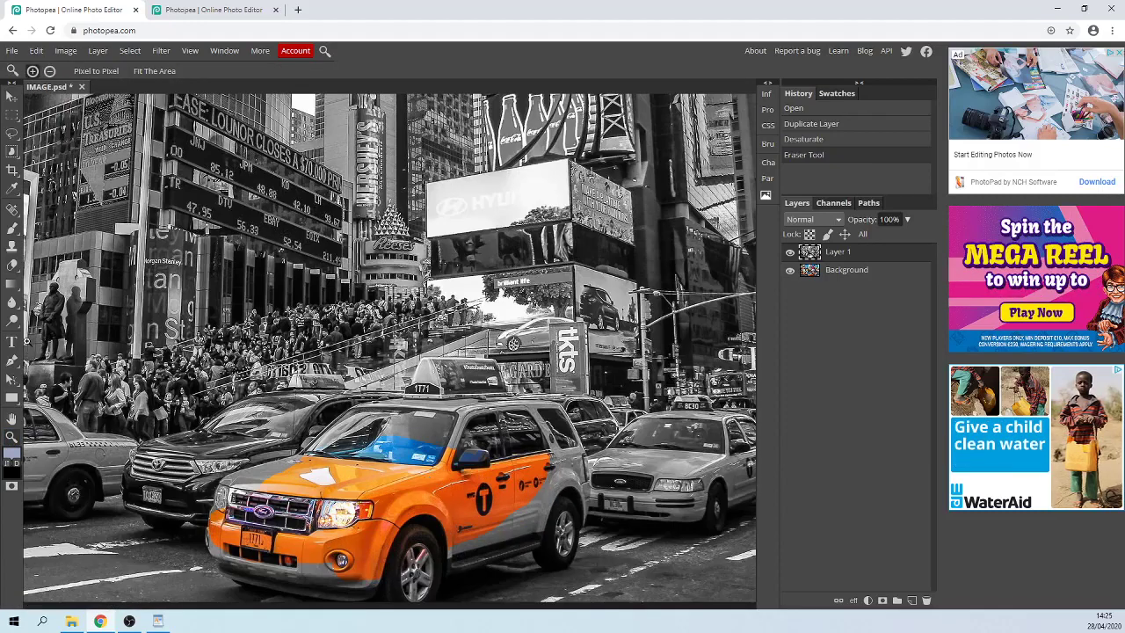
pyautogui.click(12, 268)
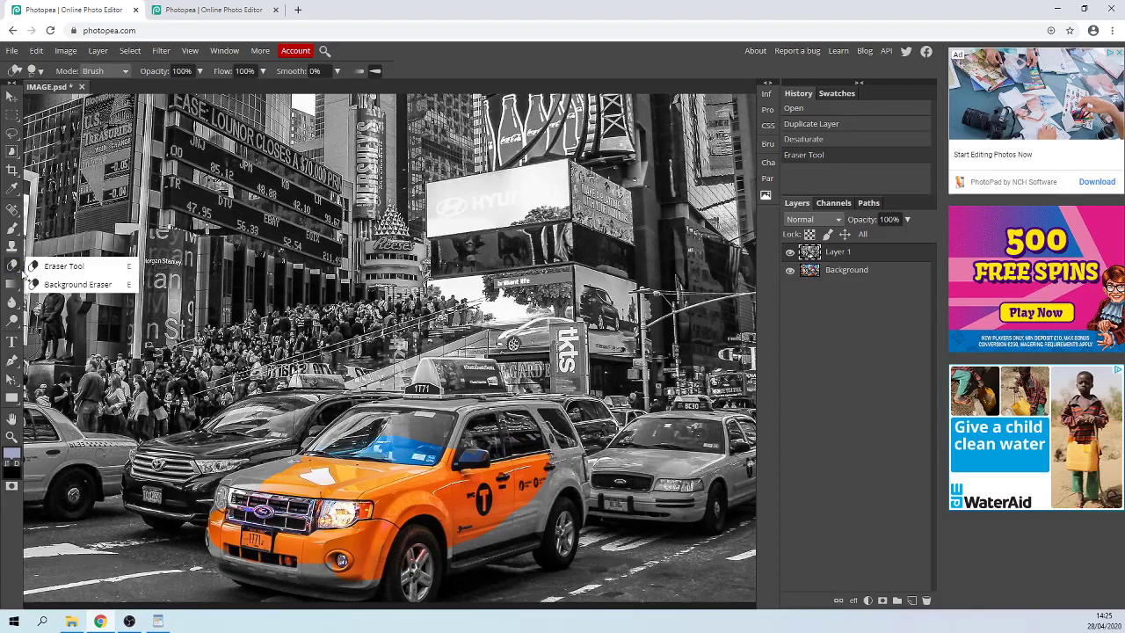
pyautogui.click(26, 266)
pyautogui.moveTo(527, 505)
pyautogui.mouseDown()
pyautogui.moveTo(511, 518)
pyautogui.moveTo(518, 533)
pyautogui.mouseUp()
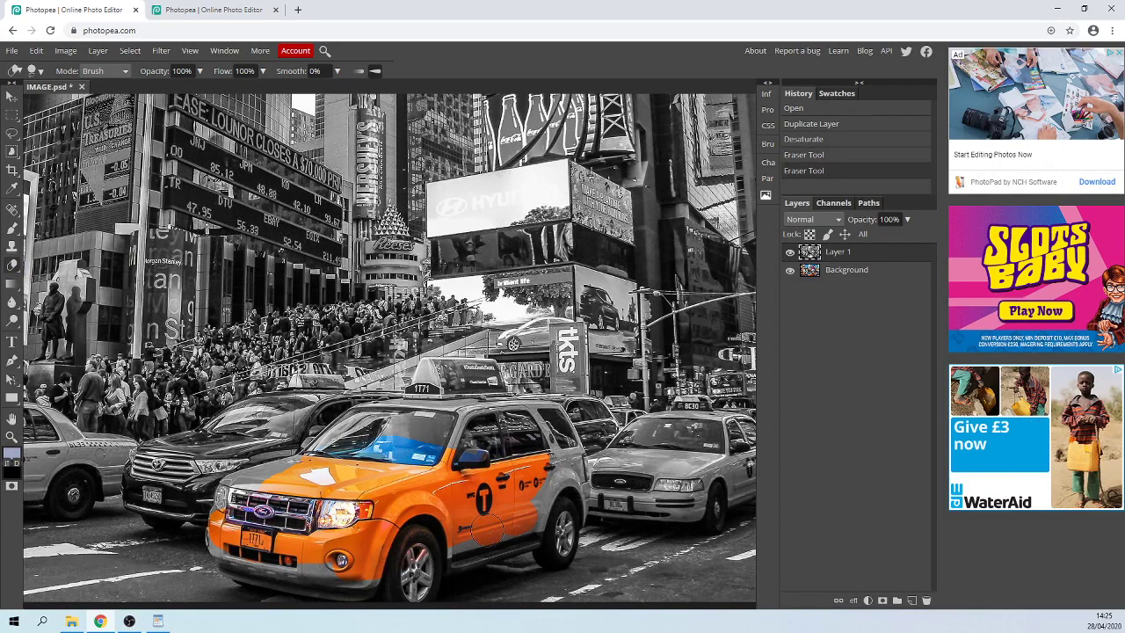
pyautogui.moveTo(316, 562)
pyautogui.mouseDown()
pyautogui.moveTo(223, 551)
pyautogui.moveTo(219, 510)
pyautogui.moveTo(283, 479)
pyautogui.moveTo(222, 498)
pyautogui.moveTo(303, 482)
pyautogui.moveTo(372, 439)
pyautogui.moveTo(474, 411)
pyautogui.moveTo(554, 431)
pyautogui.moveTo(564, 493)
pyautogui.moveTo(362, 558)
pyautogui.moveTo(370, 576)
pyautogui.moveTo(394, 558)
pyautogui.moveTo(432, 564)
pyautogui.moveTo(385, 428)
pyautogui.moveTo(488, 365)
pyautogui.moveTo(392, 425)
pyautogui.moveTo(355, 425)
pyautogui.moveTo(305, 467)
pyautogui.mouseUp()
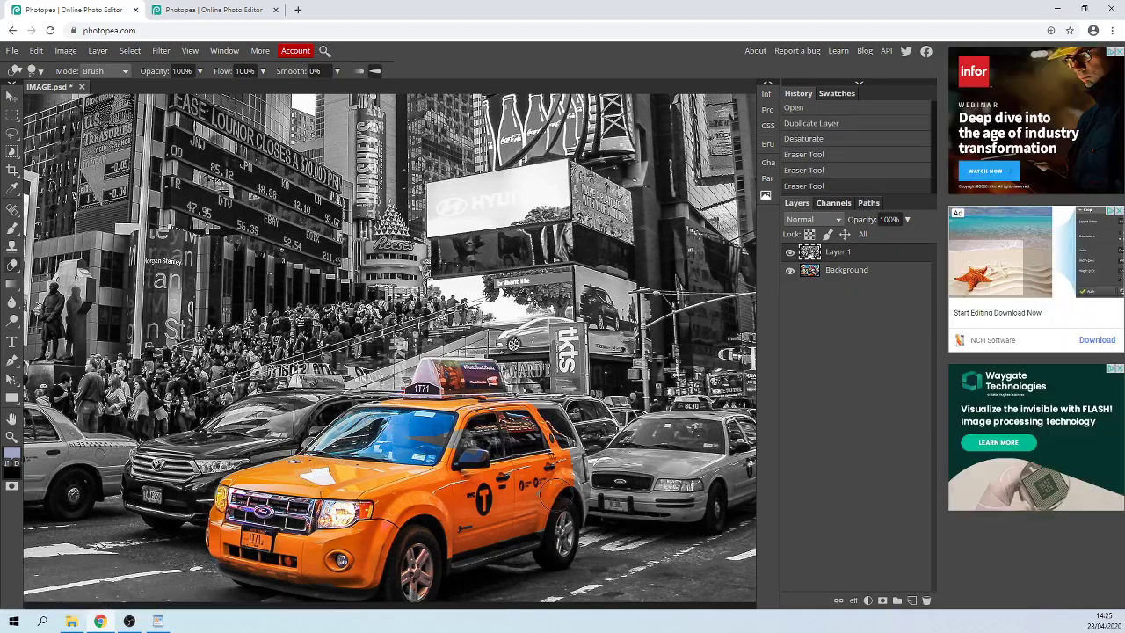
pyautogui.moveTo(557, 495)
pyautogui.mouseDown()
pyautogui.moveTo(578, 499)
pyautogui.moveTo(564, 433)
pyautogui.moveTo(546, 415)
pyautogui.moveTo(499, 413)
pyautogui.mouseUp()
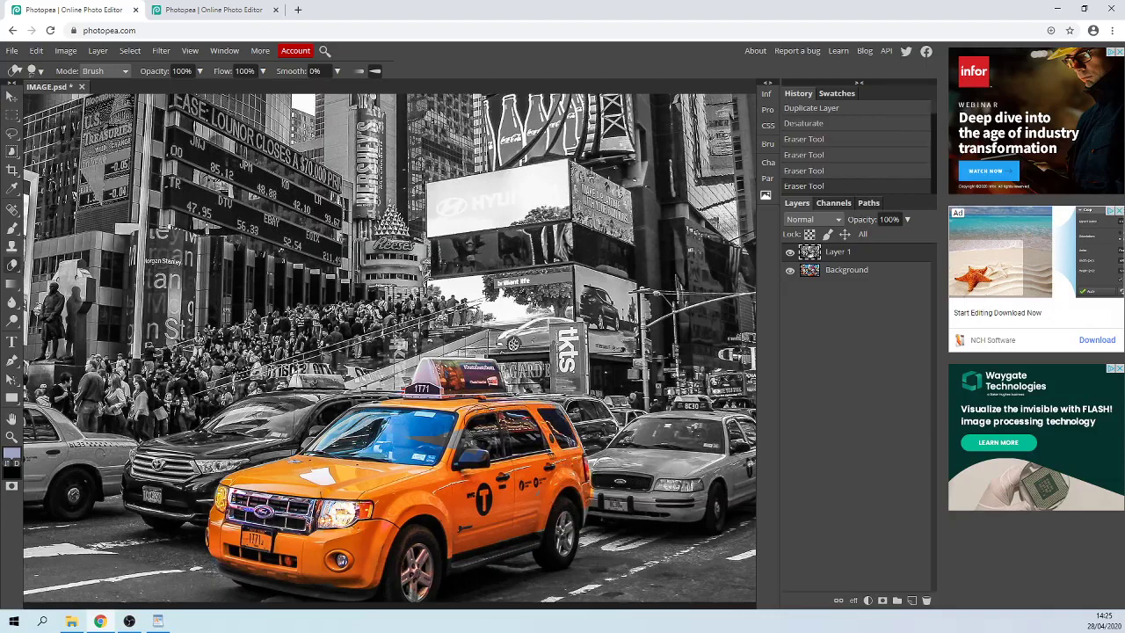
pyautogui.click(37, 52)
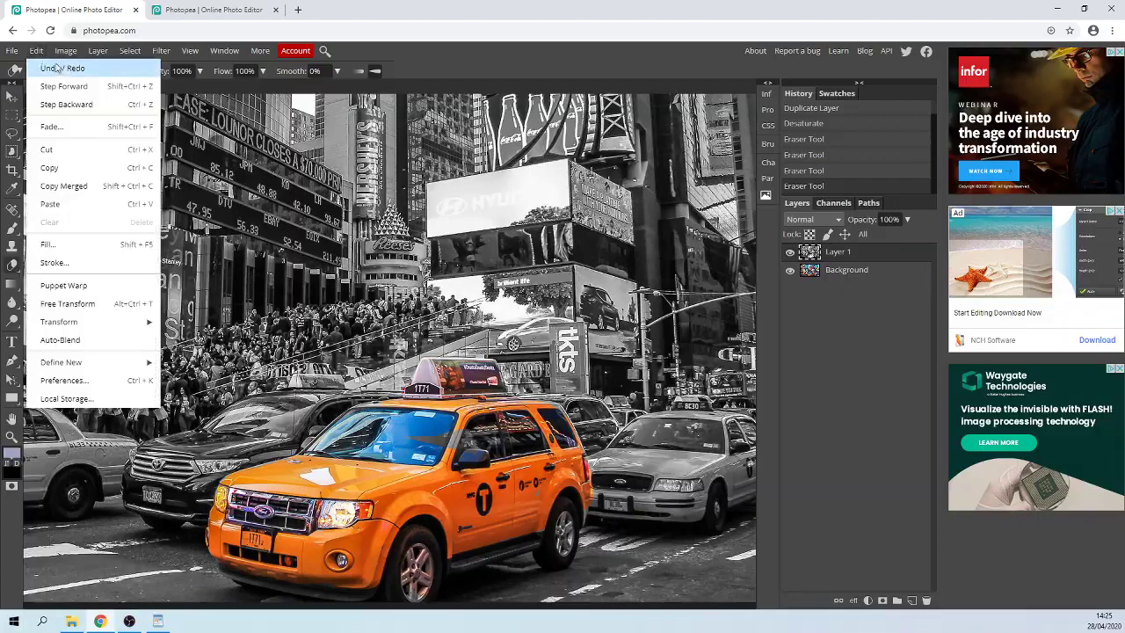
pyautogui.click(441, 438)
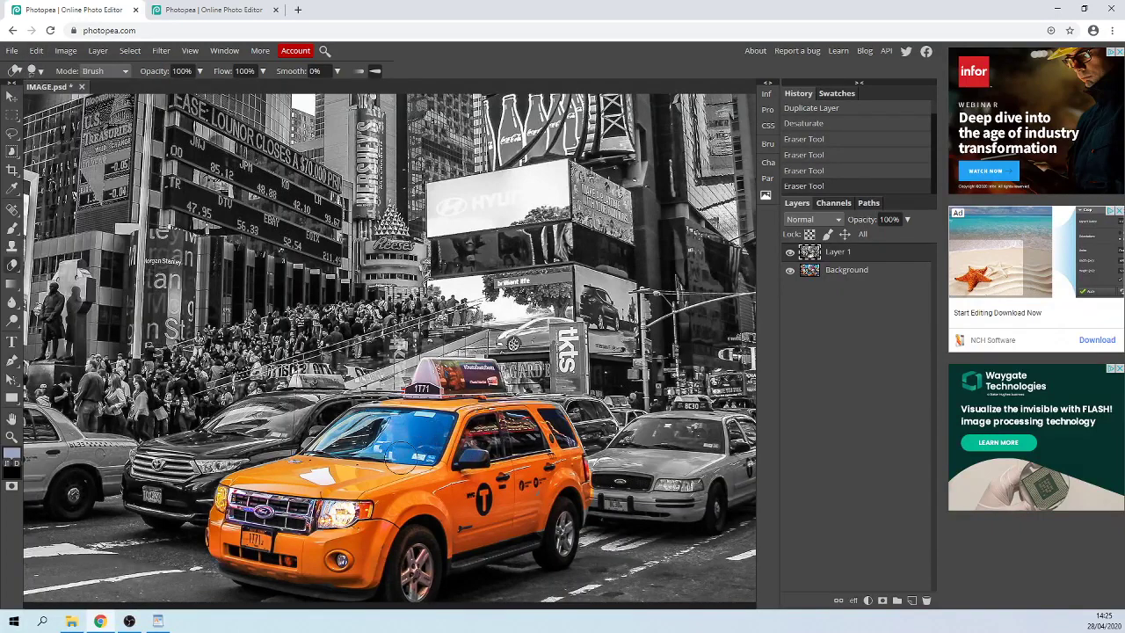
pyautogui.click(400, 457)
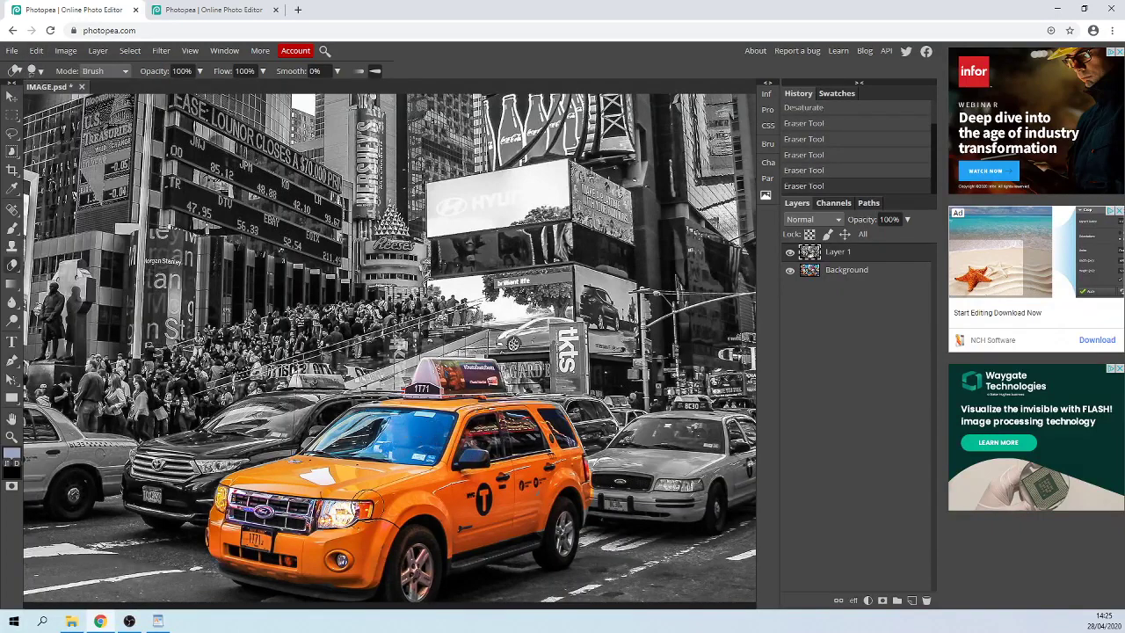
# Step: Erase the grey layer over the taxi just behind the front one and over the picture on the CNN billboard
pyautogui.click(11, 437)
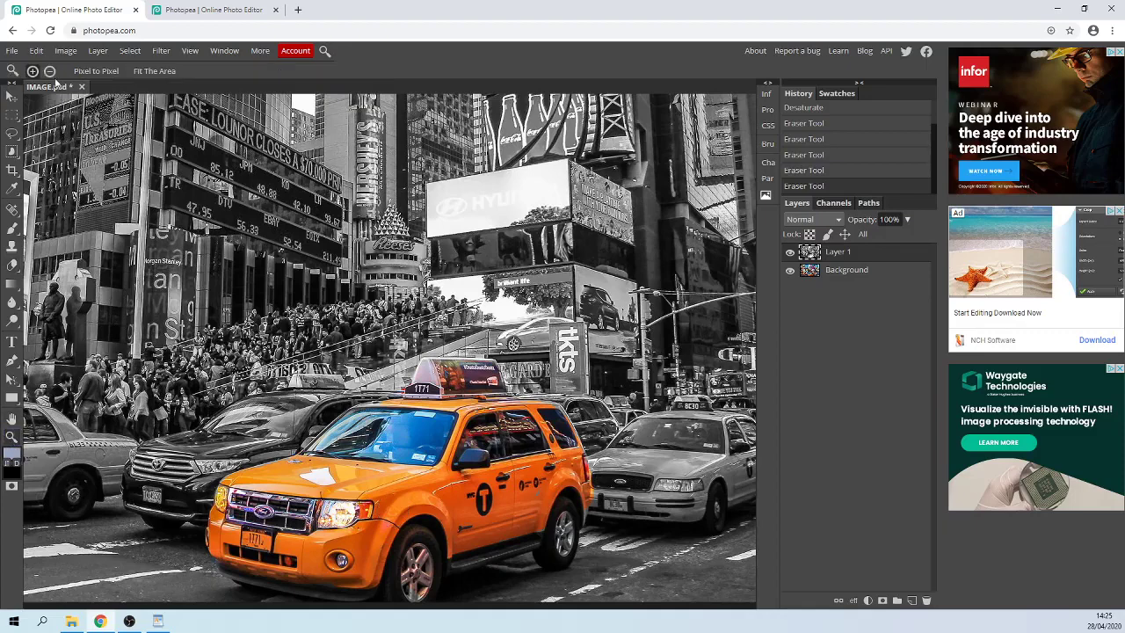
pyautogui.click(50, 72)
pyautogui.click(310, 263)
pyautogui.click(333, 273)
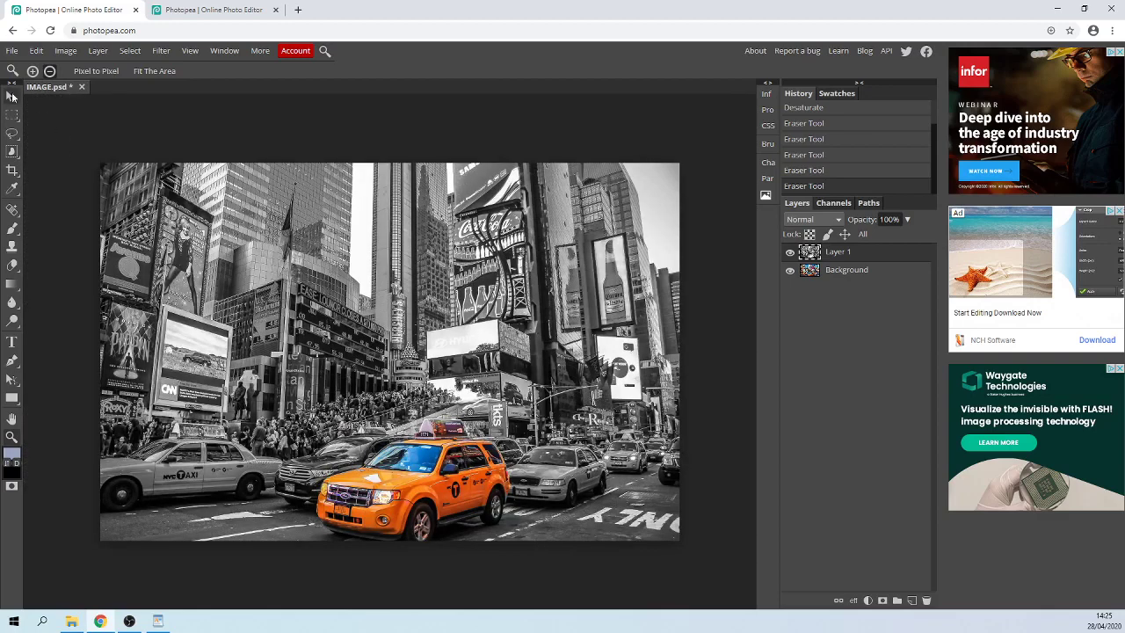
pyautogui.click(8, 96)
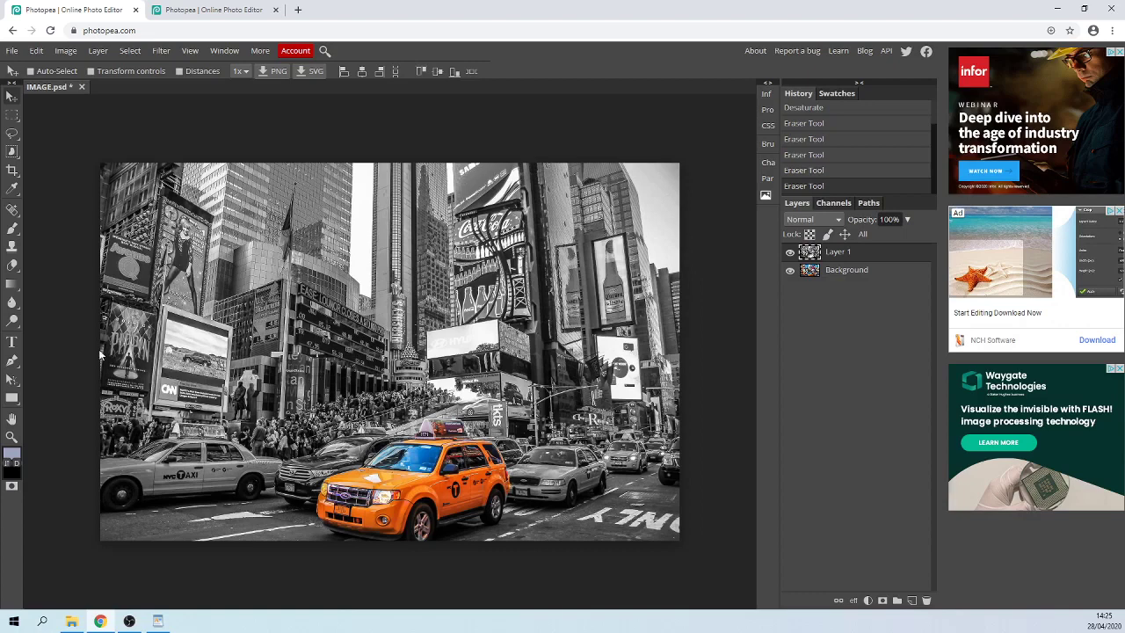
pyautogui.rightClick(11, 265)
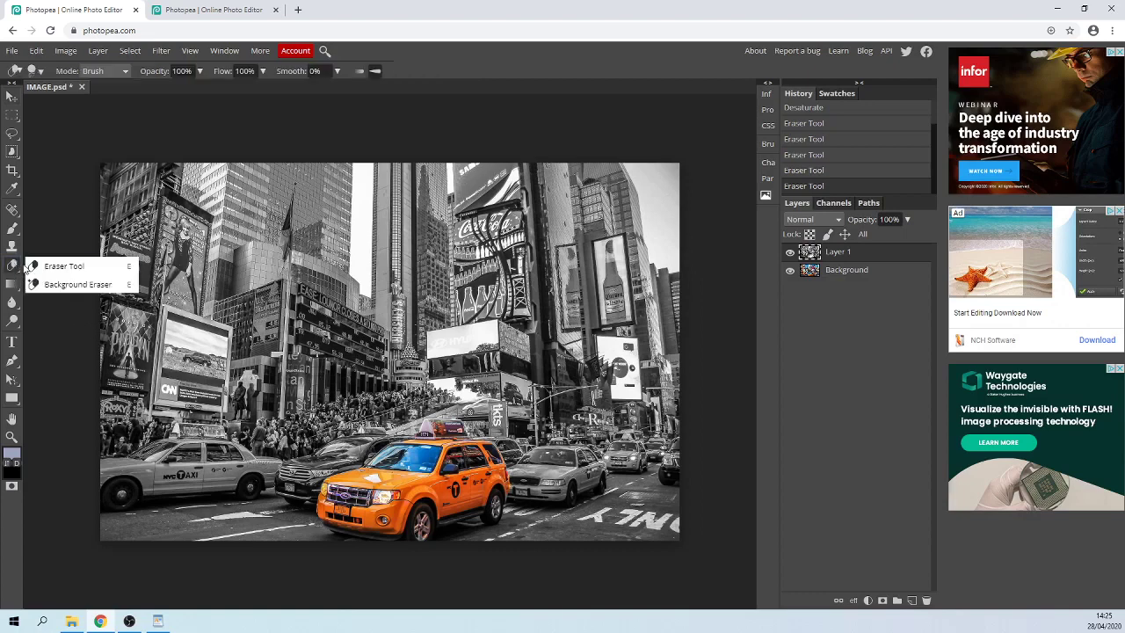
pyautogui.click(27, 265)
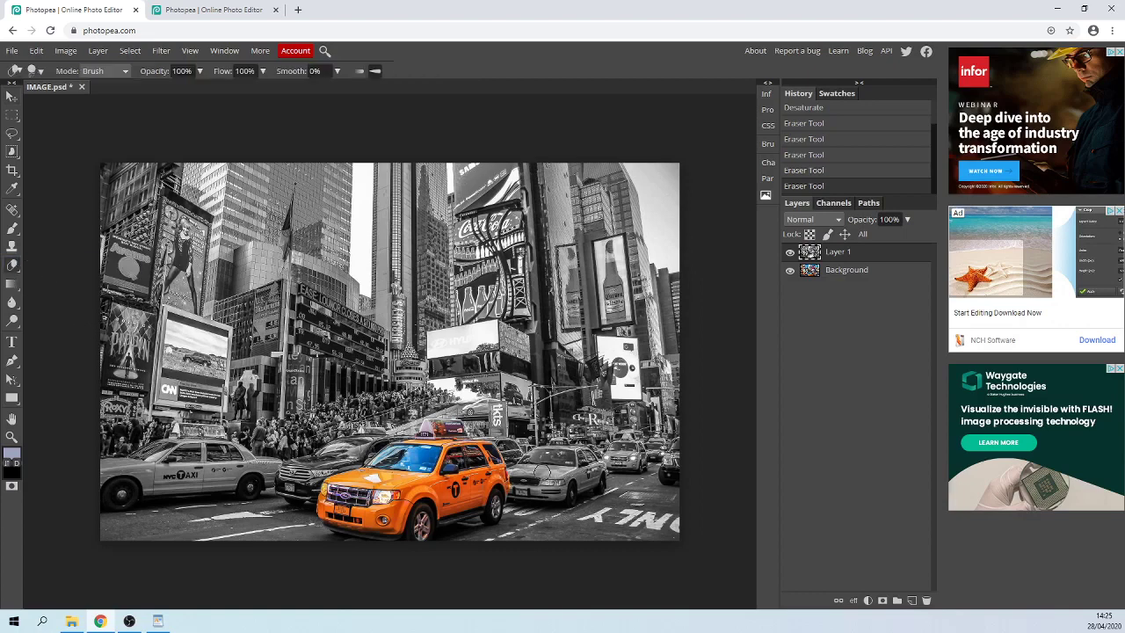
pyautogui.moveTo(542, 474)
pyautogui.mouseDown()
pyautogui.moveTo(503, 472)
pyautogui.moveTo(571, 490)
pyautogui.moveTo(594, 477)
pyautogui.moveTo(562, 455)
pyautogui.moveTo(536, 457)
pyautogui.moveTo(575, 463)
pyautogui.mouseUp()
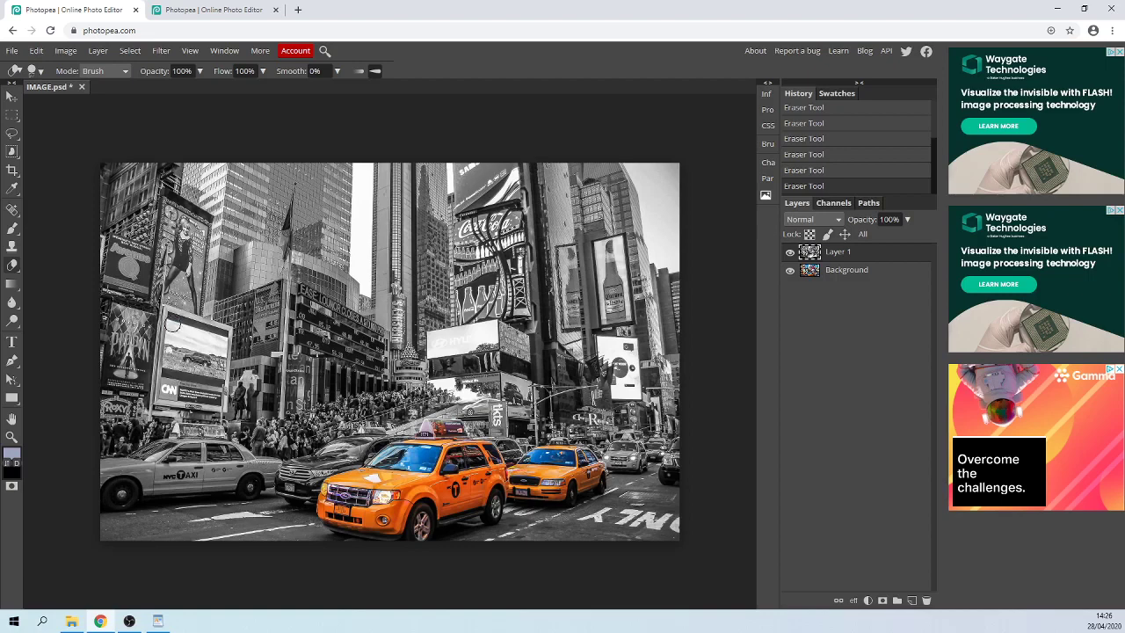
pyautogui.moveTo(173, 326)
pyautogui.mouseDown()
pyautogui.moveTo(167, 365)
pyautogui.moveTo(220, 373)
pyautogui.moveTo(224, 341)
pyautogui.moveTo(181, 335)
pyautogui.moveTo(191, 359)
pyautogui.moveTo(217, 356)
pyautogui.moveTo(210, 348)
pyautogui.mouseUp()
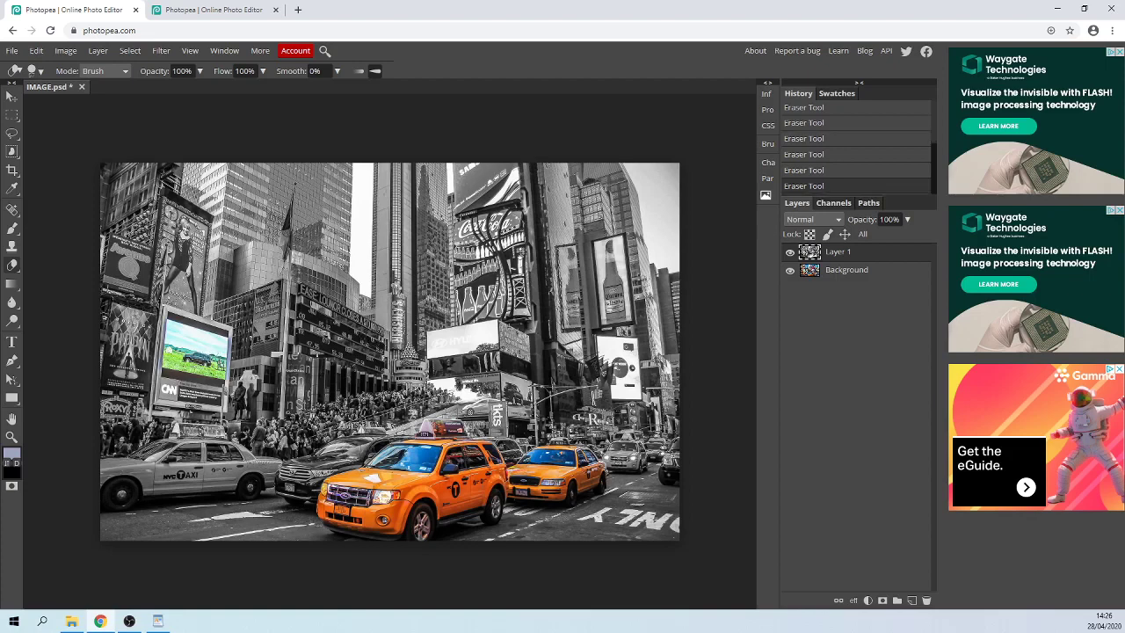
# Step: Export the image as a JPG at 1978 × 1290 px and 70% quality, and open the downloaded file
pyautogui.click(11, 51)
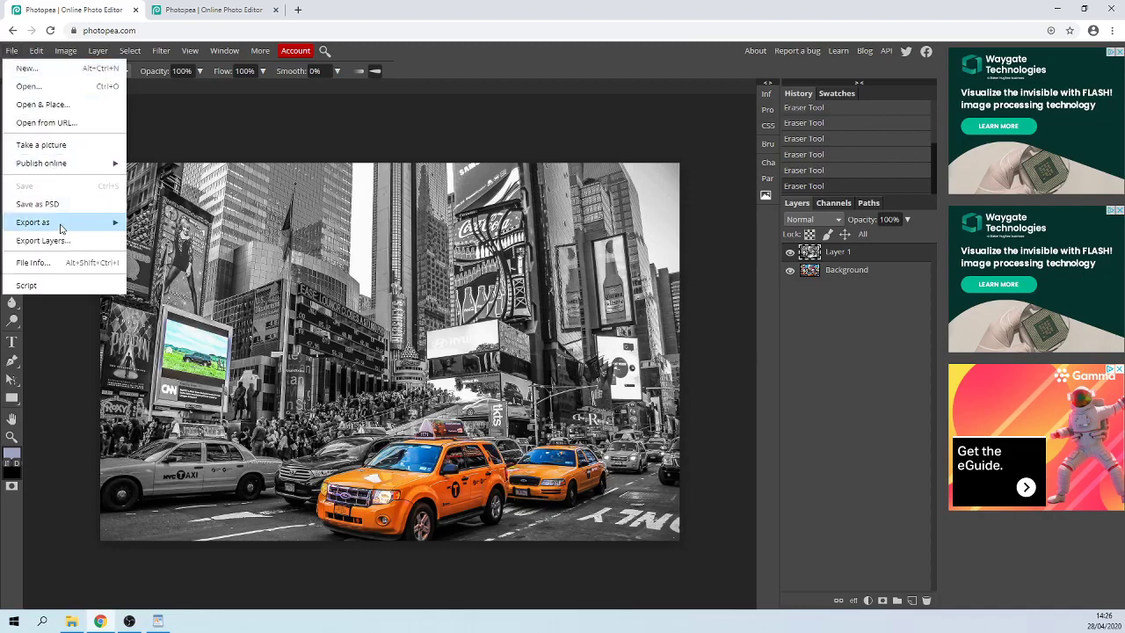
pyautogui.moveTo(64, 227)
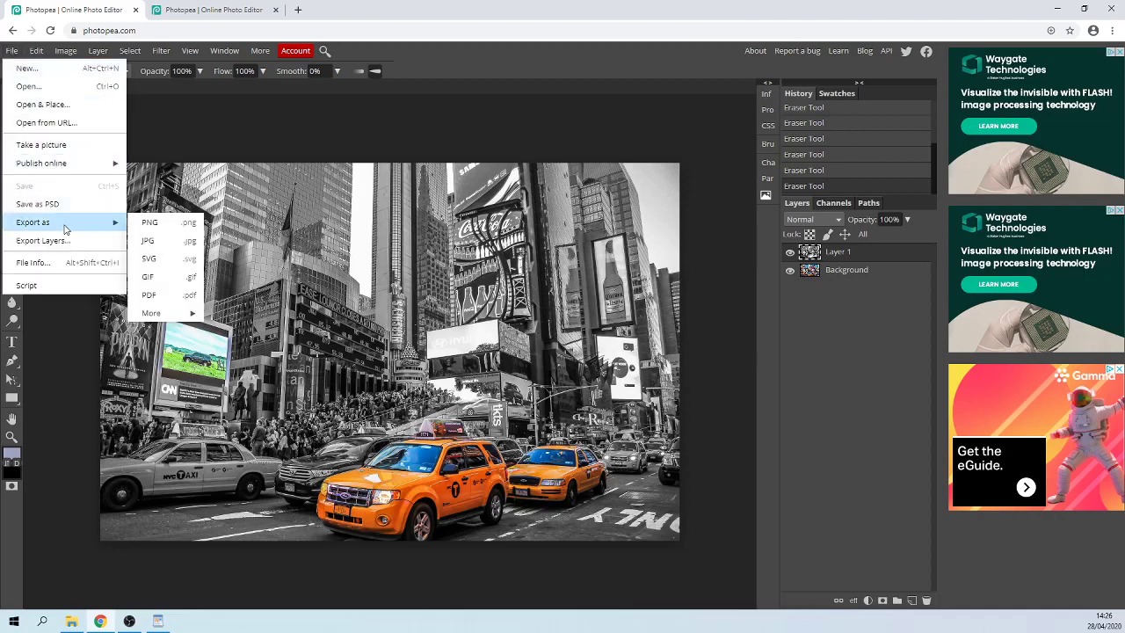
pyautogui.click(162, 247)
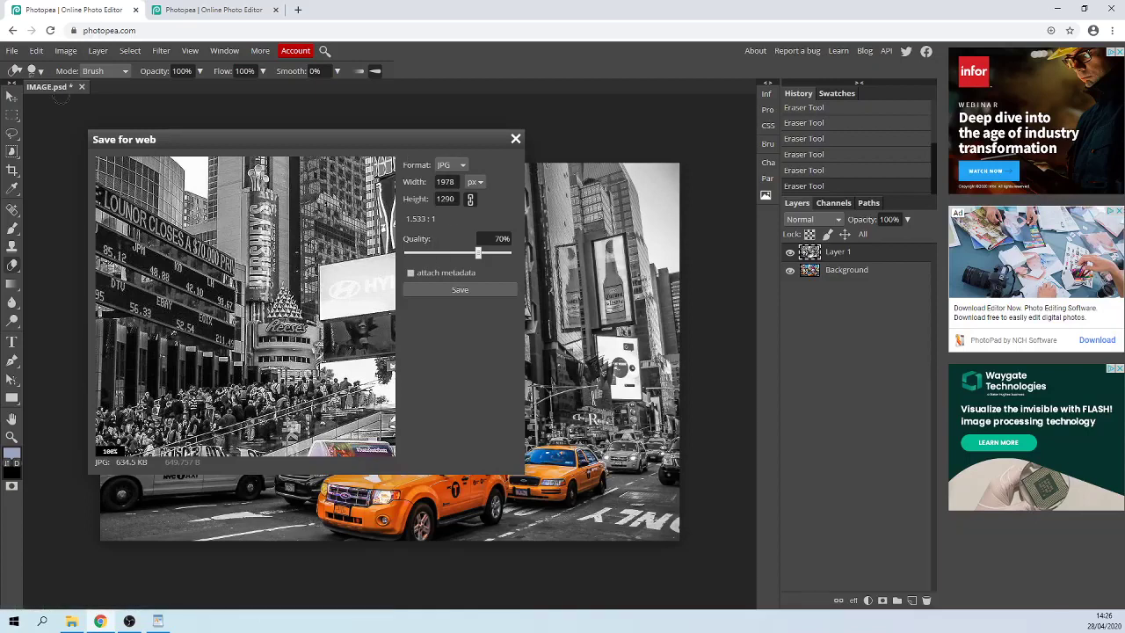
pyautogui.click(444, 181)
pyautogui.click(455, 293)
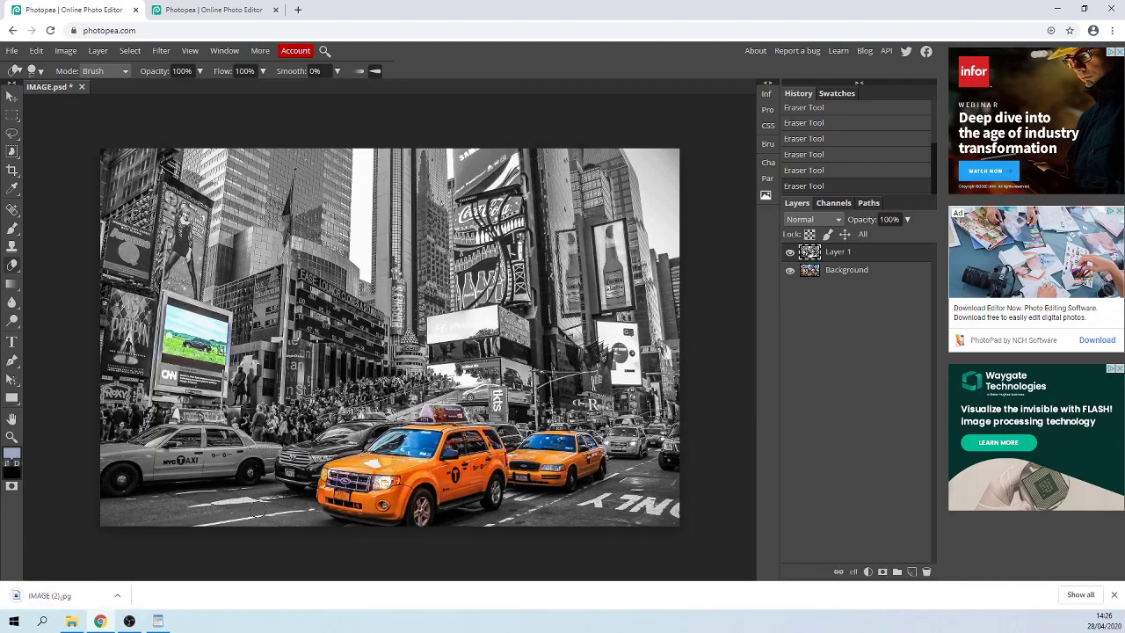
pyautogui.click(91, 603)
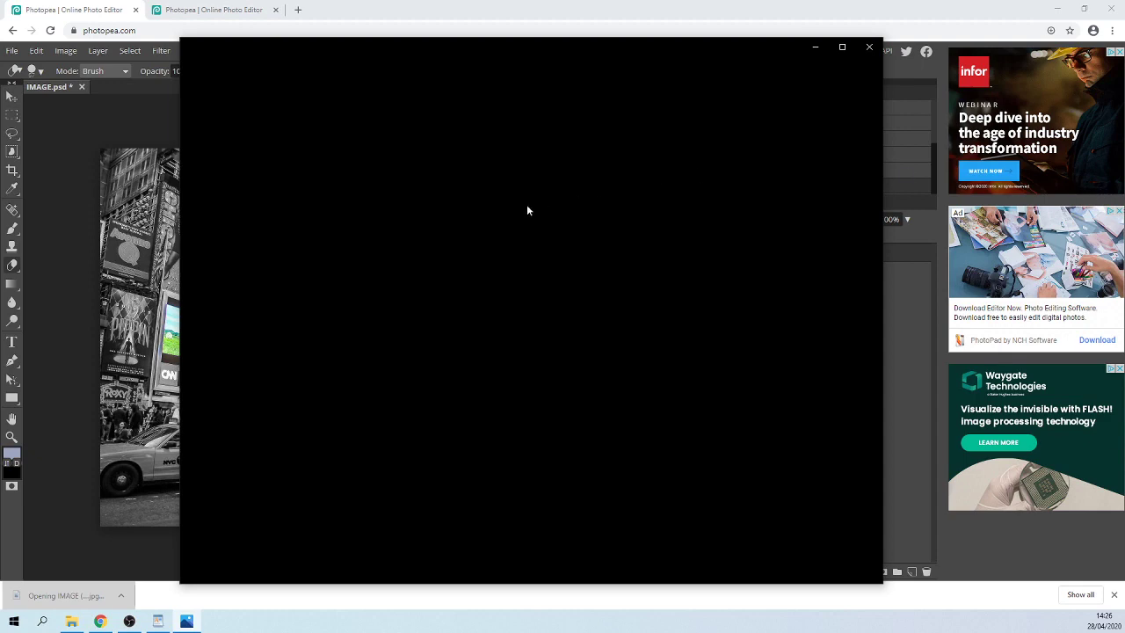